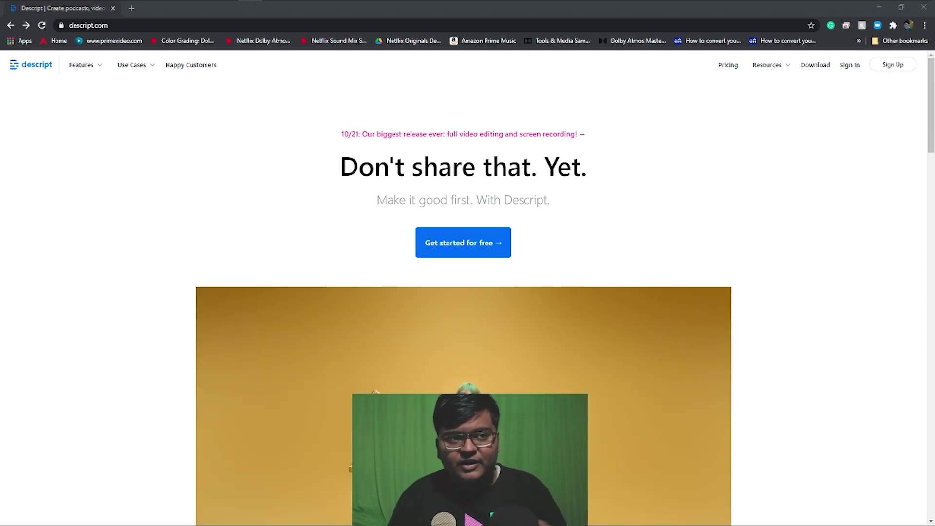
Step: Scroll down the descript.com homepage to look through its content
{"action": "scroll", "coordinate": [467, 292], "scroll_direction": "down", "scroll_amount": 10}
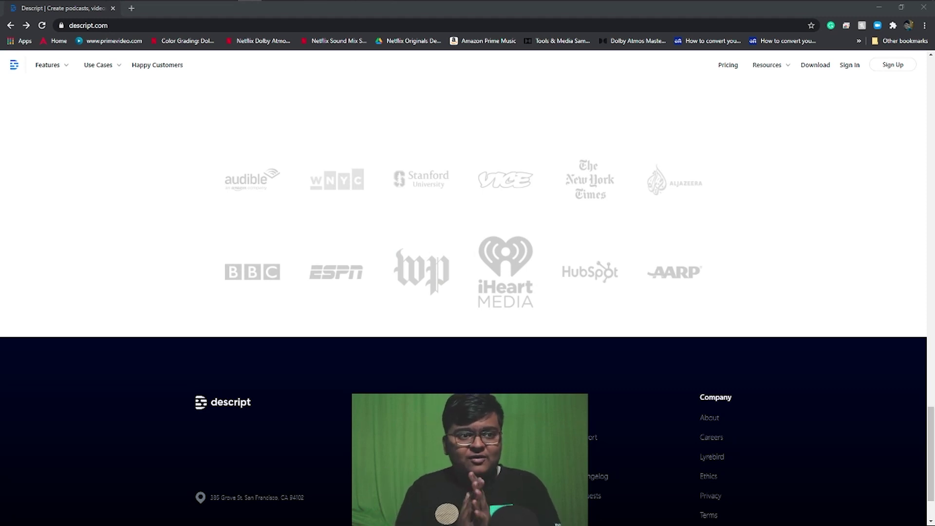
Step: Sign in, then replace 'Untitled Project' with 'Youtube DCP DaVinci' and create the project
{"action": "left_click", "coordinate": [464, 309]}
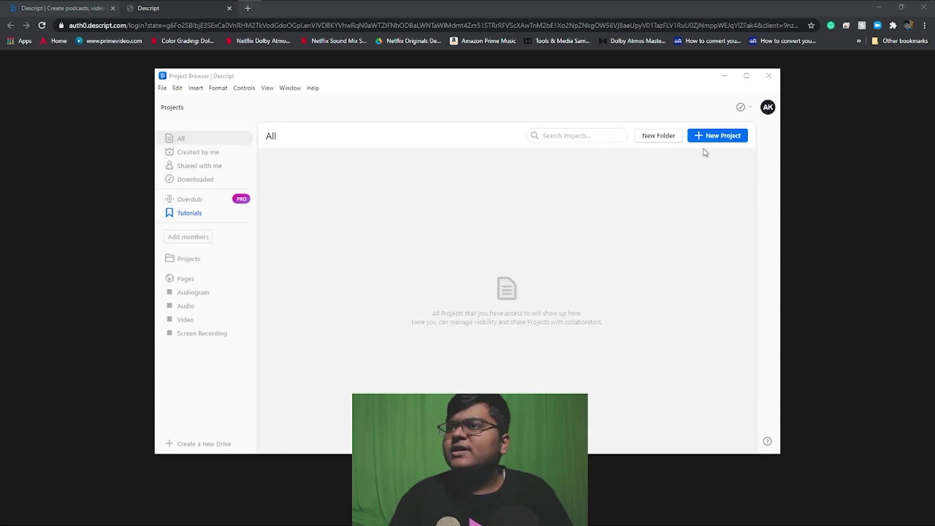
{"action": "left_click", "coordinate": [708, 137]}
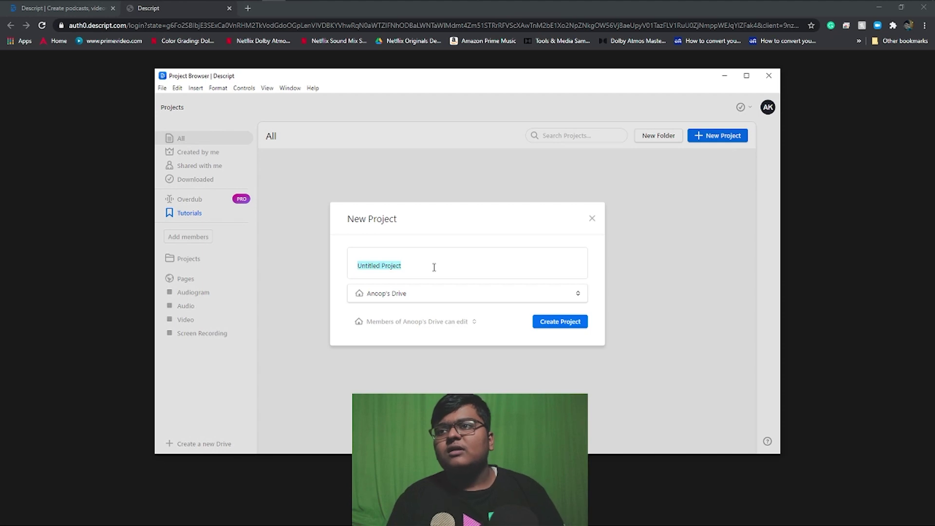
{"action": "key", "text": "BackSpace"}
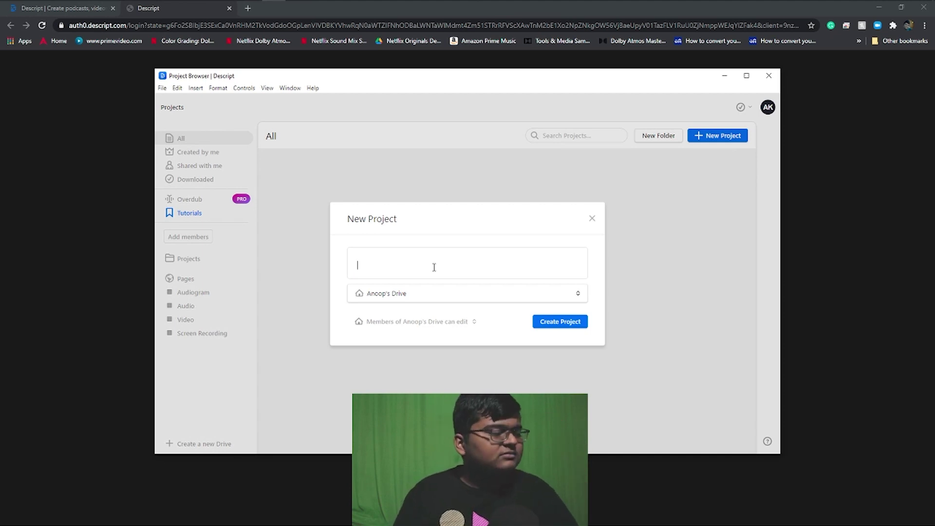
{"action": "type", "text": "Youtube DCP DaVinci"}
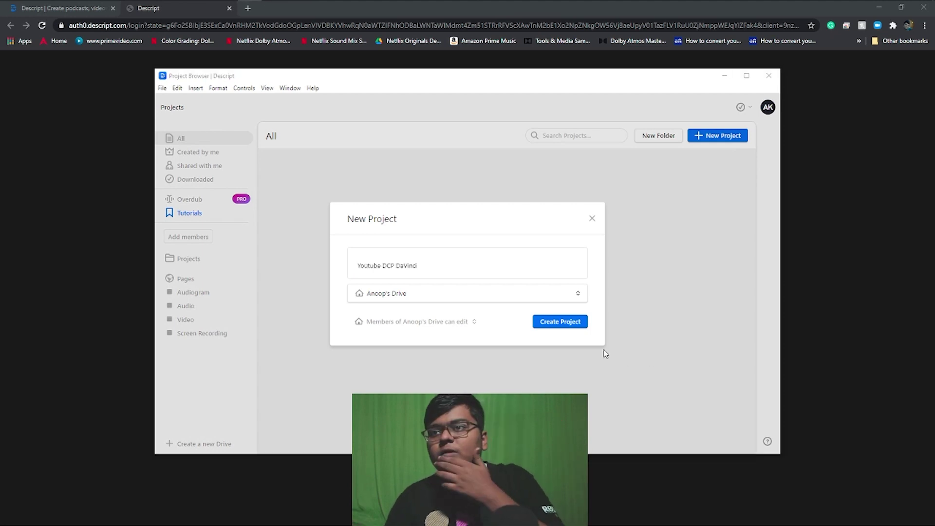
{"action": "left_click", "coordinate": [573, 324]}
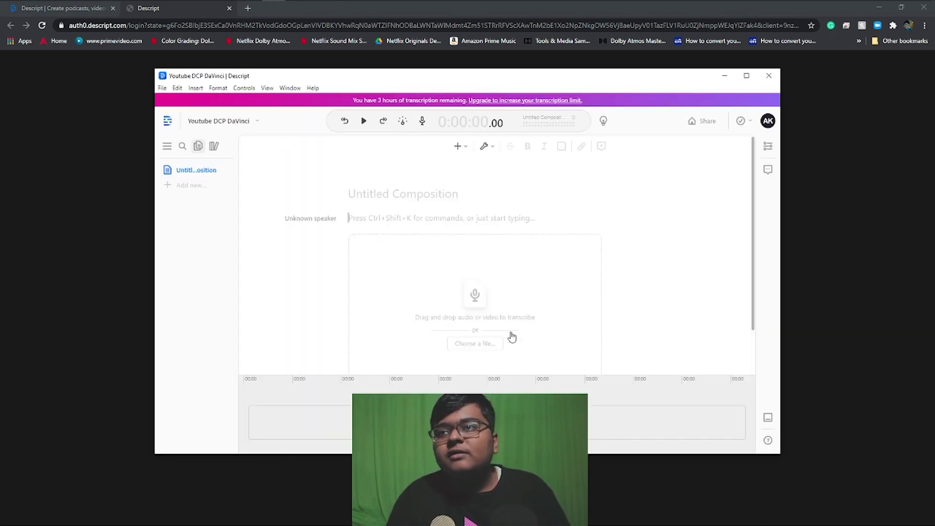
Step: Add DCP IN ENGLISH.mp4 to the project and bring up the Transcribe 1 file panel
{"action": "mouse_move", "coordinate": [208, 3]}
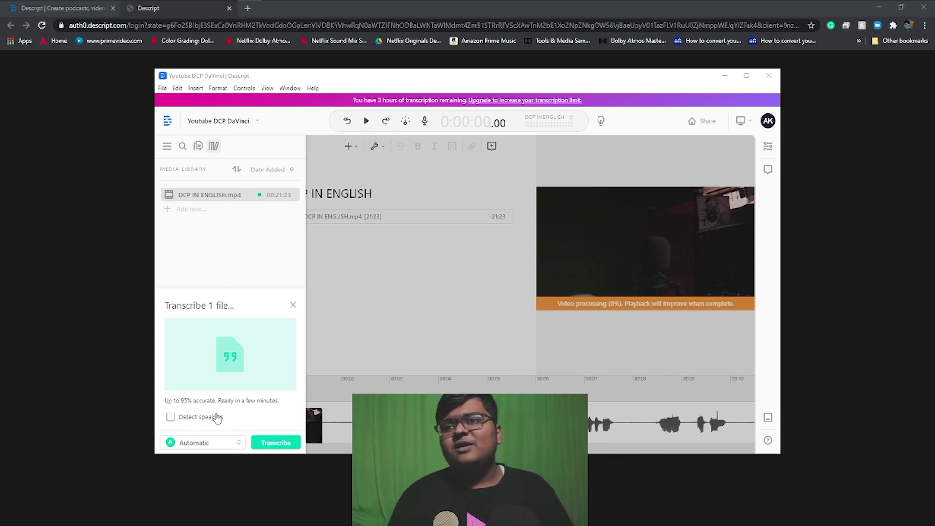
{"action": "left_click", "coordinate": [282, 441]}
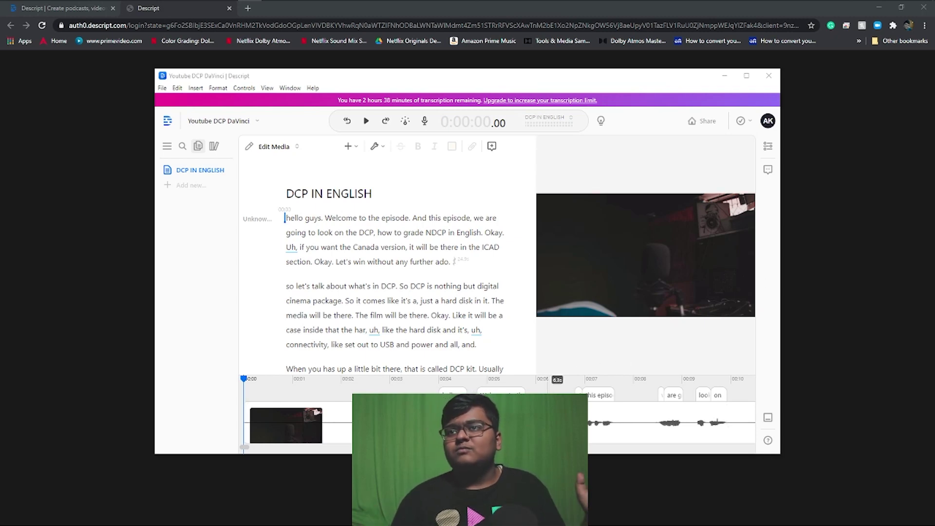
Step: Jump to 'episode' in the transcript, scrub to about 15 minutes, then return to 0:00
{"action": "left_click", "coordinate": [590, 384]}
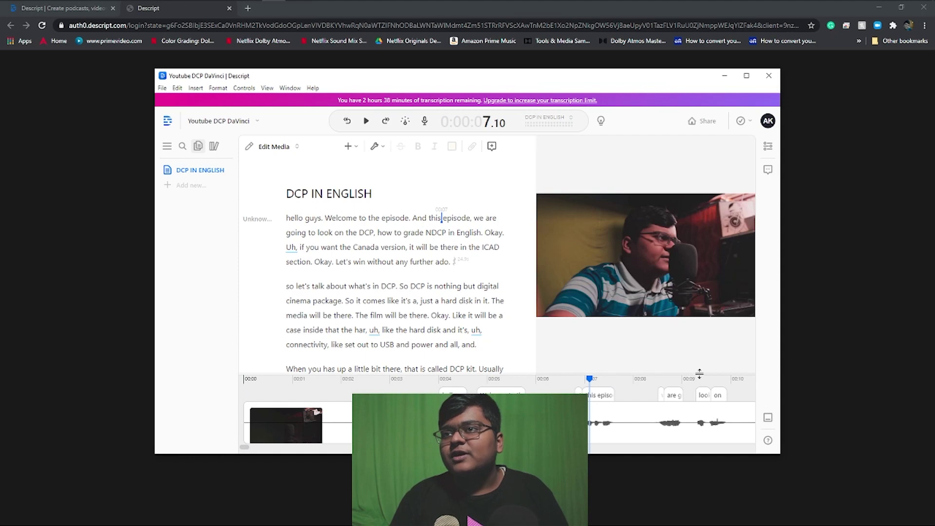
{"action": "scroll", "coordinate": [725, 417], "scroll_direction": "down", "scroll_amount": 5}
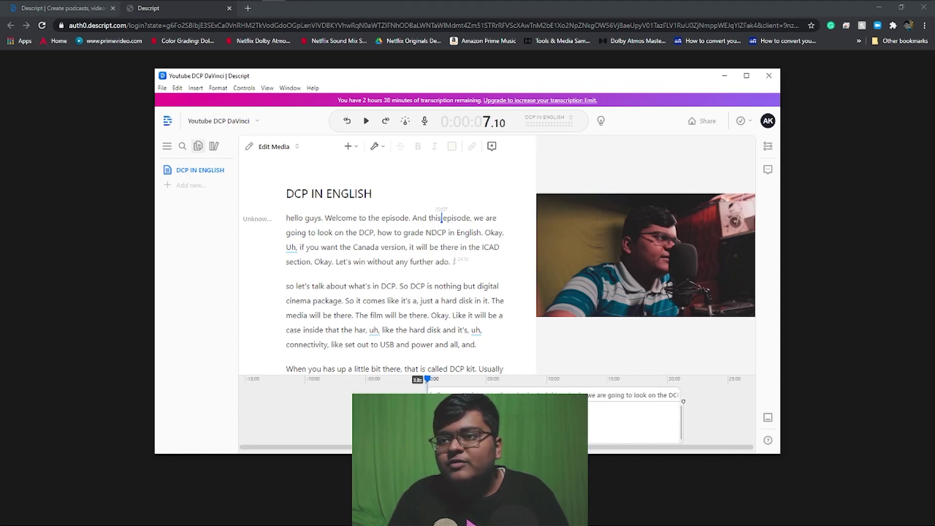
{"action": "left_click_drag", "start_coordinate": [438, 382], "coordinate": [695, 382]}
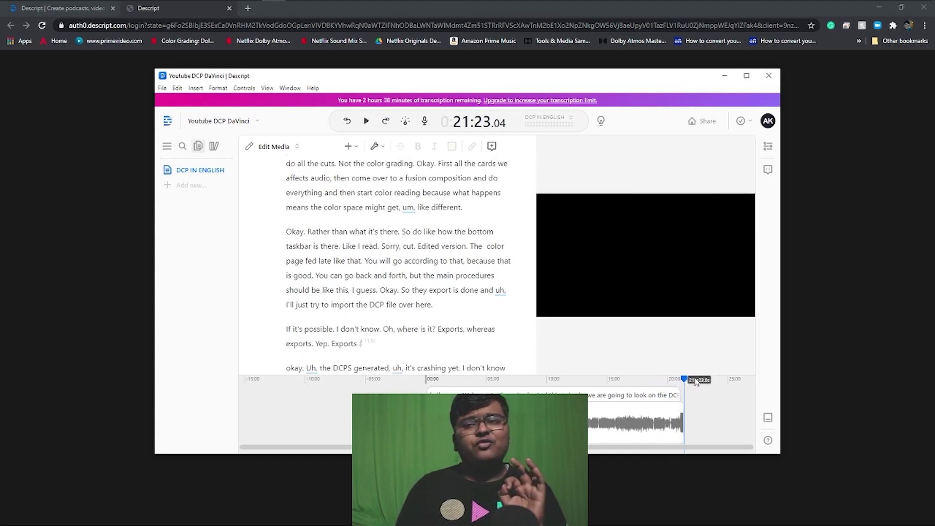
{"action": "left_click", "coordinate": [290, 388]}
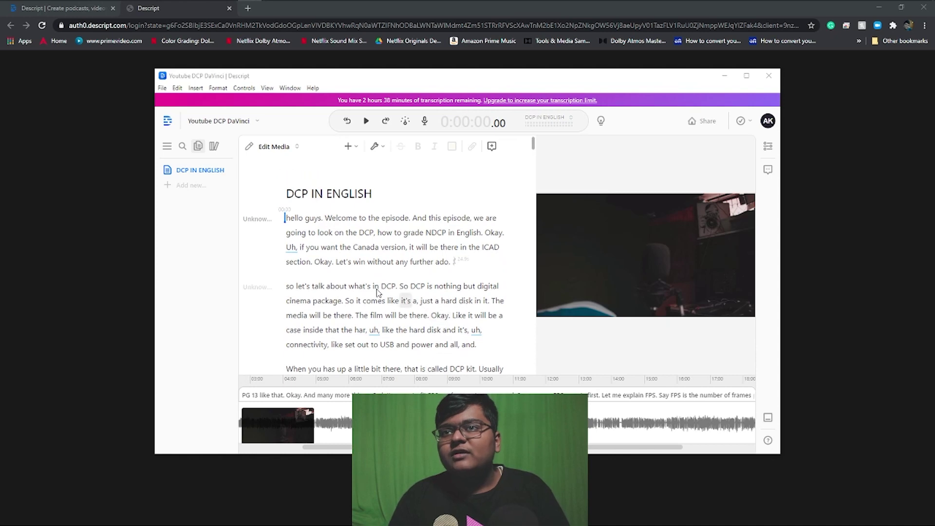
Step: Replace 'Unknown speaker' with the presenter's name and add them as the speaker
{"action": "left_click", "coordinate": [260, 218]}
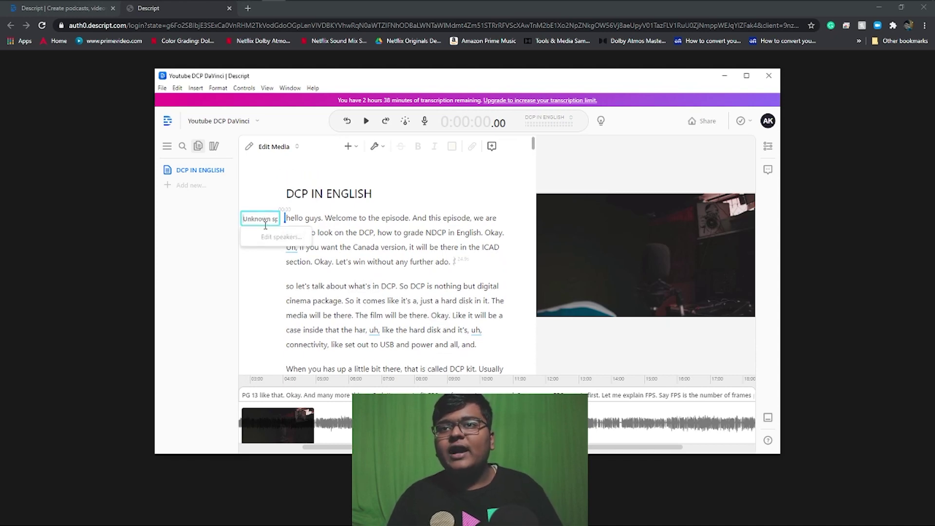
{"action": "type", "text": "A"}
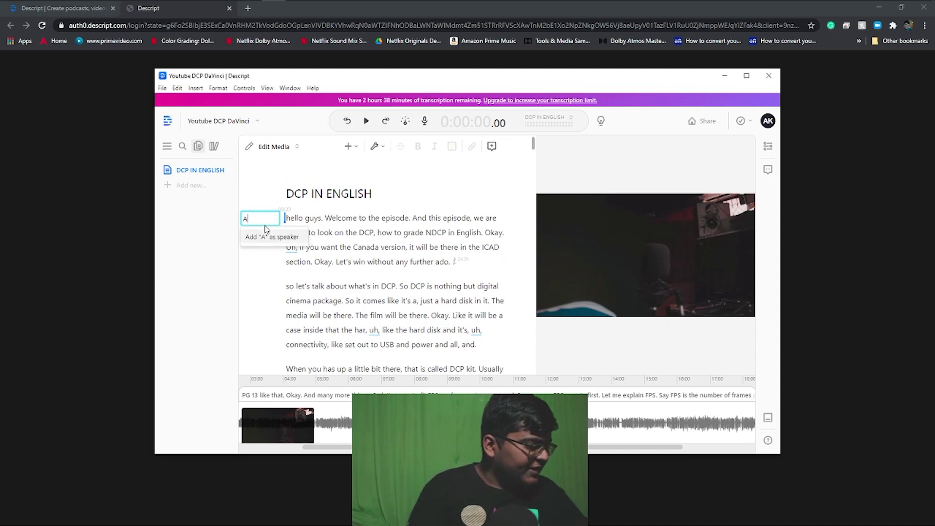
{"action": "type", "text": "noop"}
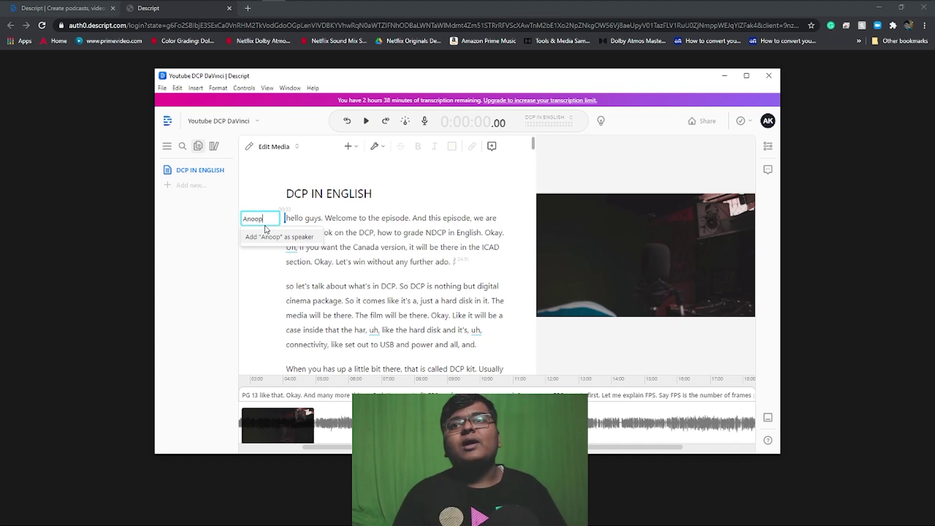
{"action": "left_click", "coordinate": [269, 239]}
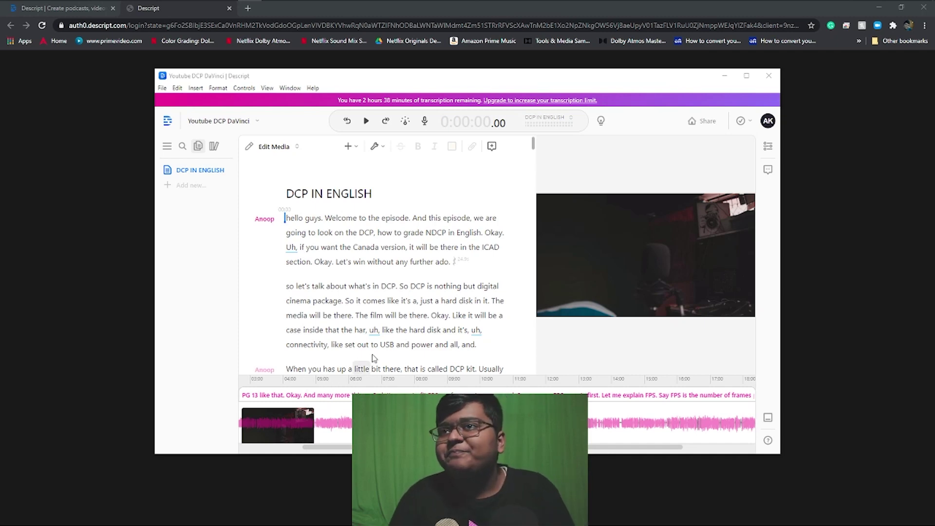
Step: Play and pause the opening, then place the cursor at 'NDCP' and open the Edit Media dropdown
{"action": "scroll", "coordinate": [394, 258], "scroll_direction": "down", "scroll_amount": 2}
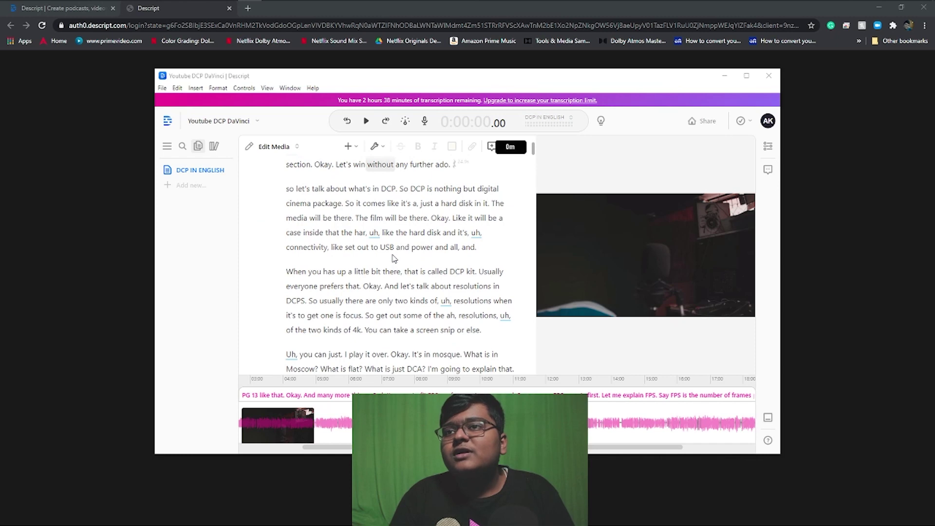
{"action": "scroll", "coordinate": [394, 261], "scroll_direction": "up", "scroll_amount": 2}
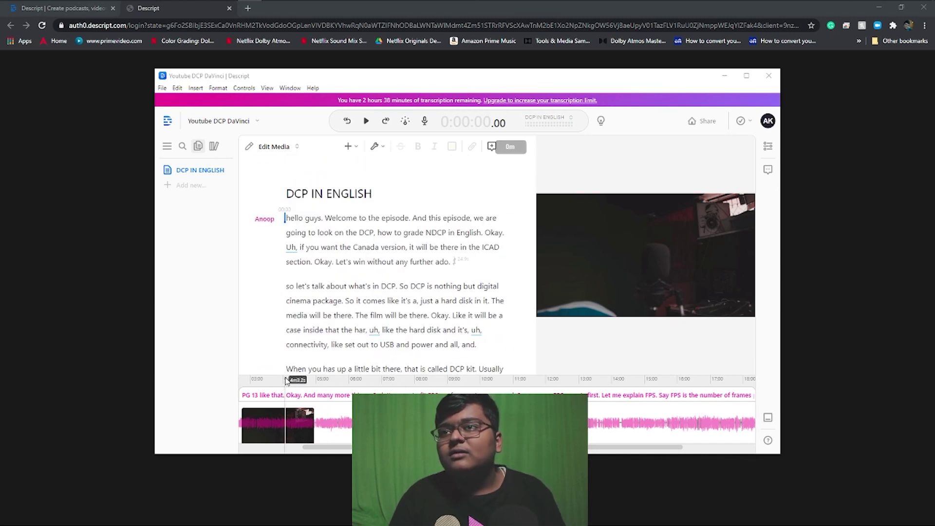
{"action": "left_click", "coordinate": [367, 119]}
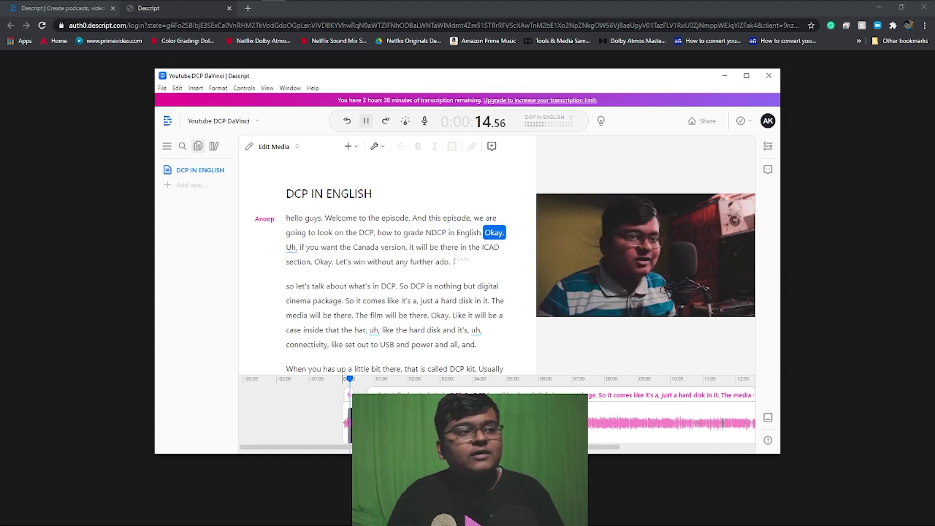
{"action": "left_click", "coordinate": [366, 121]}
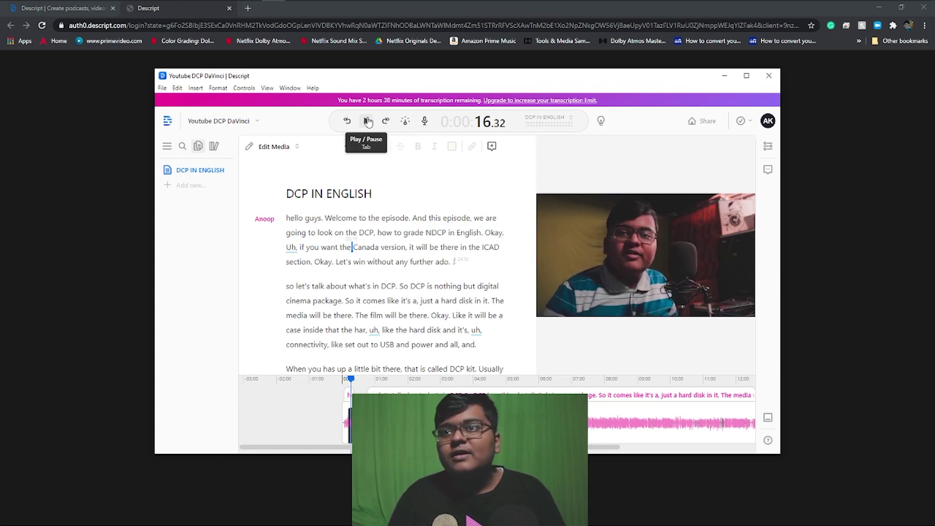
{"action": "left_click", "coordinate": [432, 233]}
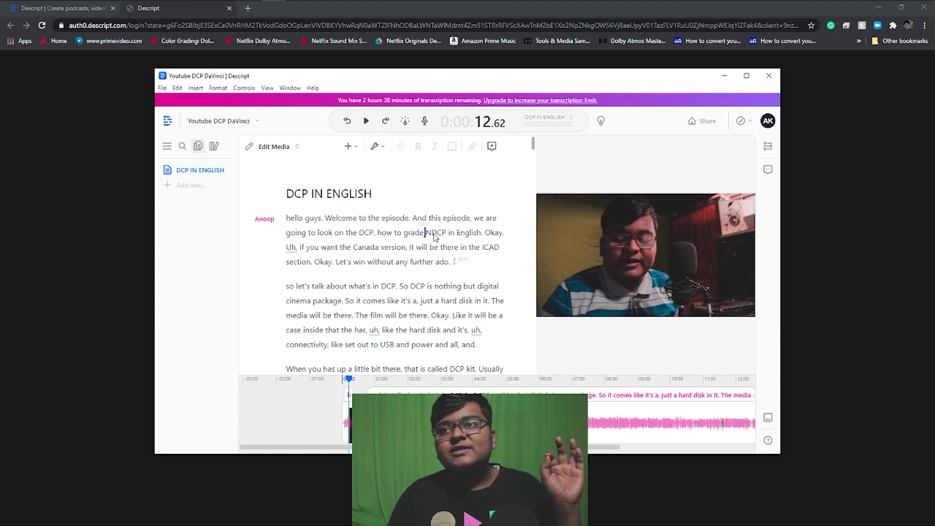
{"action": "left_click", "coordinate": [273, 146]}
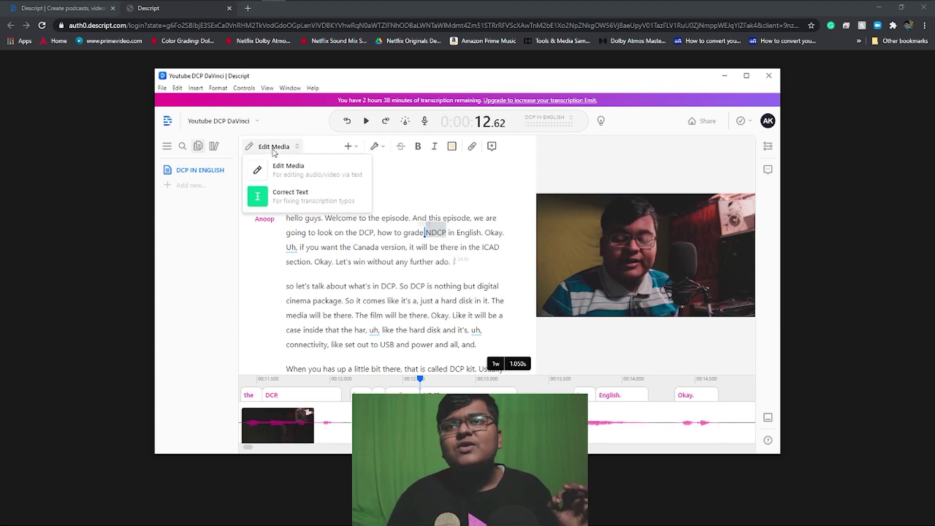
Step: Switch to Correct Text mode and place the cursor after 'Uh' to fix the mistranscription
{"action": "left_click", "coordinate": [275, 200]}
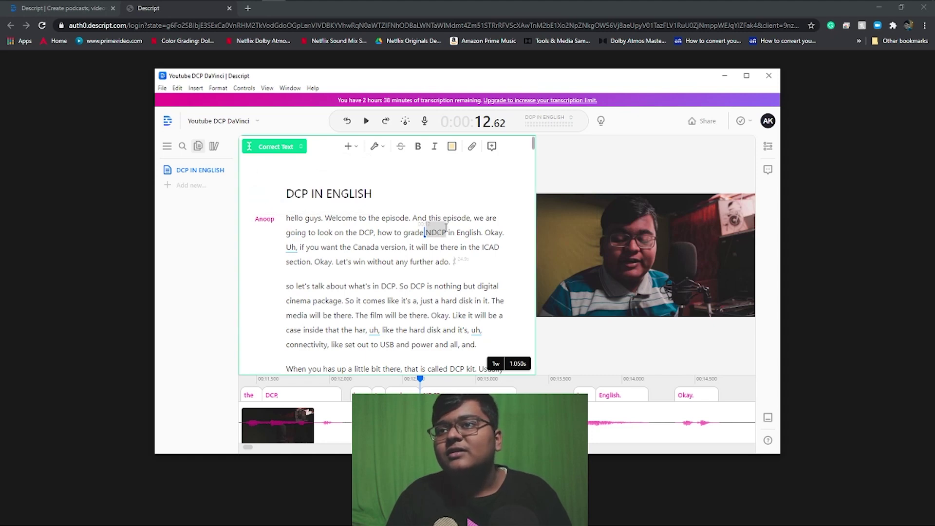
{"action": "left_click", "coordinate": [262, 147]}
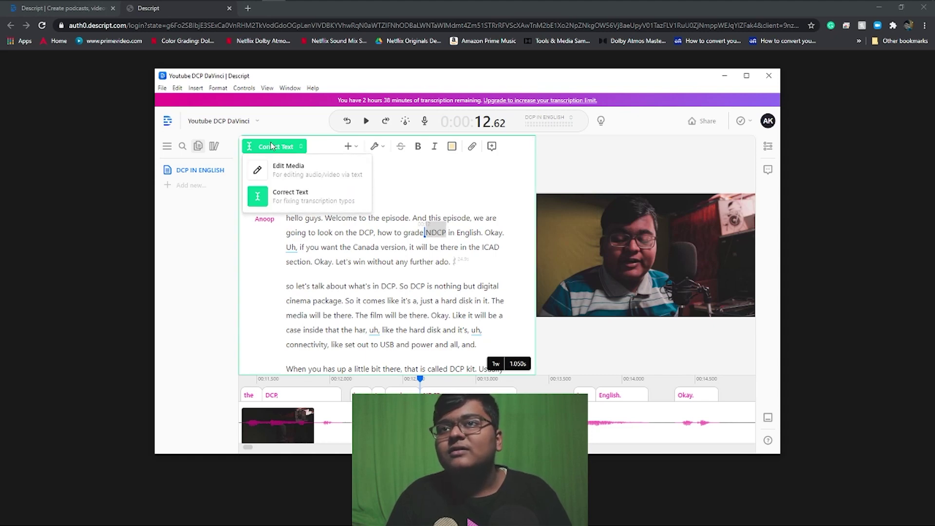
{"action": "left_click", "coordinate": [315, 197]}
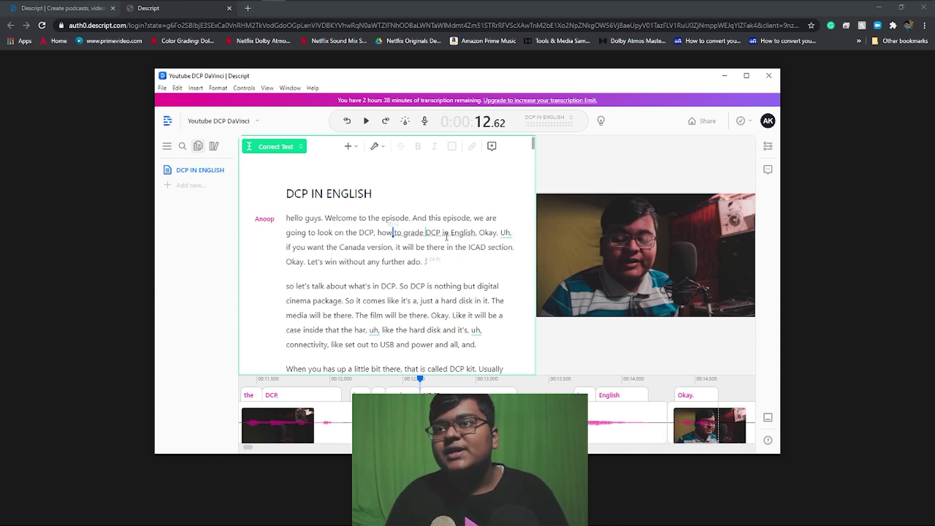
{"action": "left_click", "coordinate": [511, 233]}
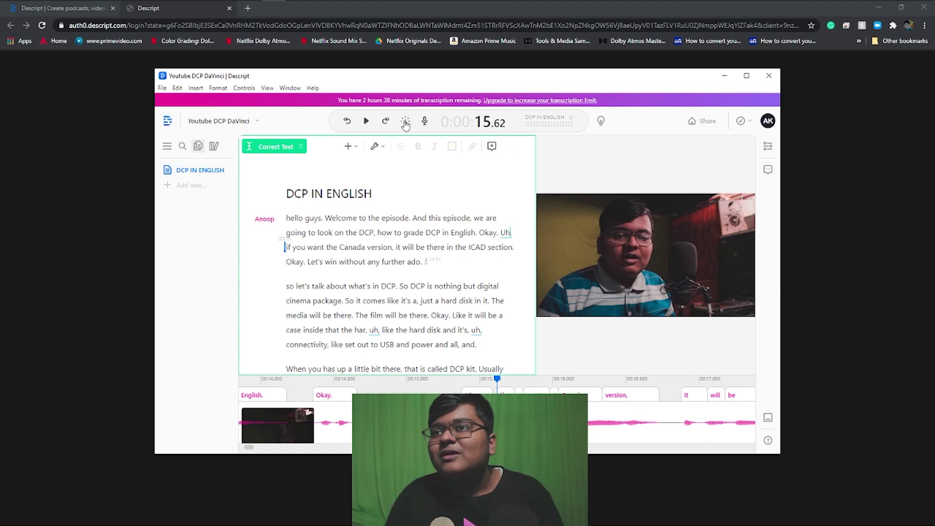
Step: Replay the corrected passage to check that it now reads 'DCP'
{"action": "left_click", "coordinate": [366, 121]}
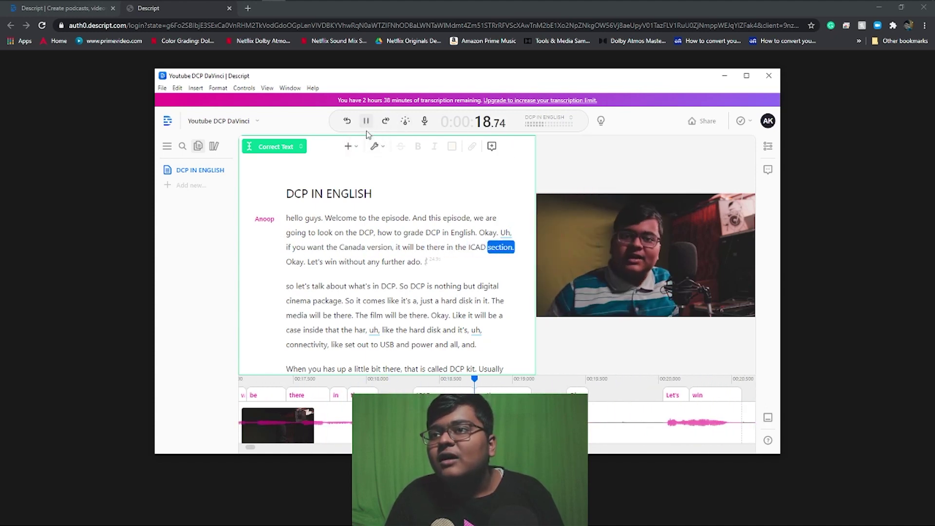
{"action": "left_click", "coordinate": [368, 122]}
{"action": "left_click", "coordinate": [368, 122]}
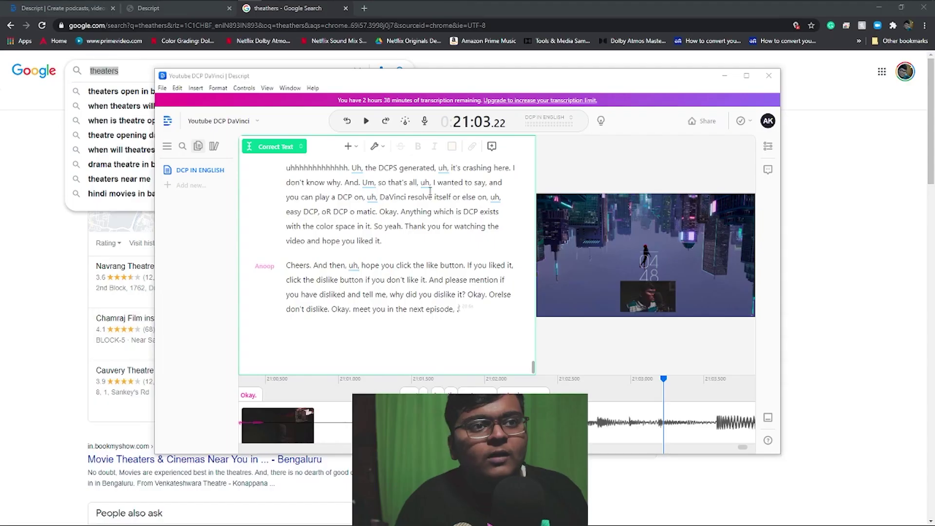
Step: Play the final seconds up to 21:11, ending on 'meet you in the next episode.'
{"action": "left_click", "coordinate": [365, 121]}
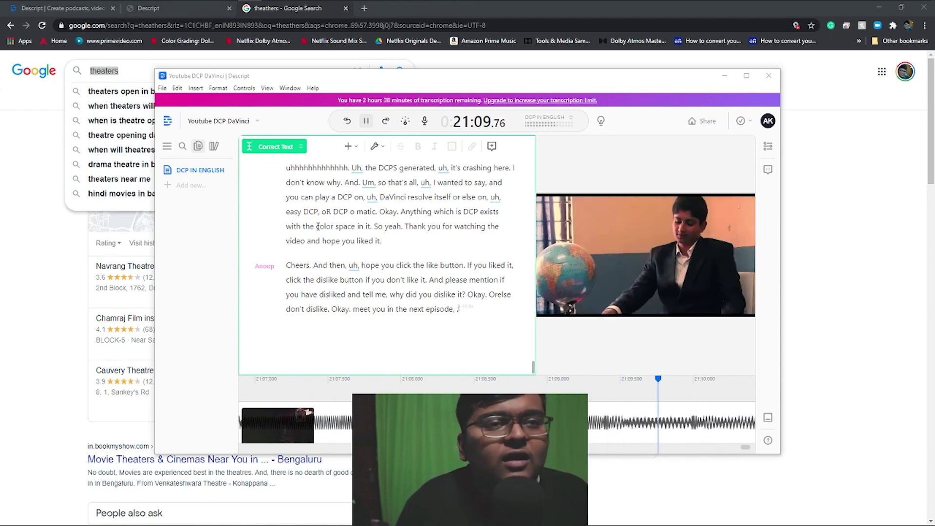
{"action": "left_click", "coordinate": [366, 121]}
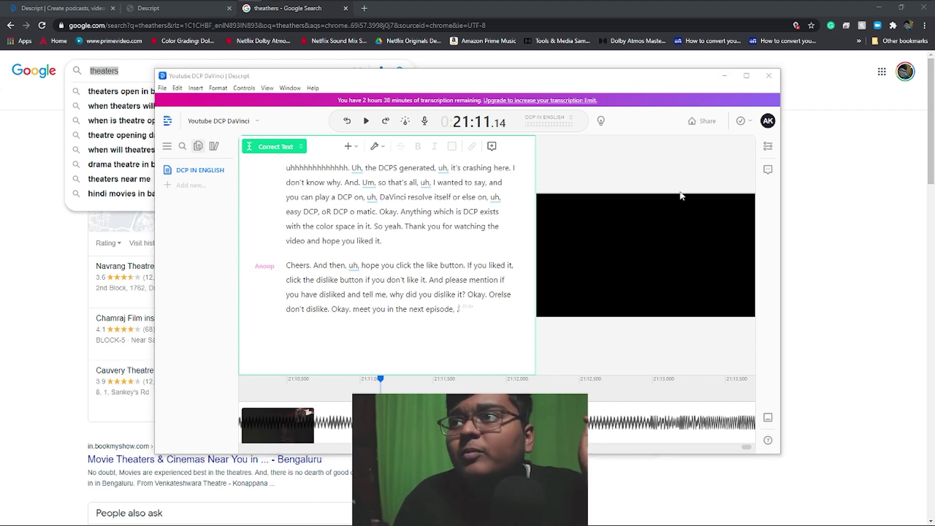
Step: Export subtitles as SubRip (.srt) without speaker names, saved as DCP IN ENGLISH
{"action": "left_click", "coordinate": [701, 124]}
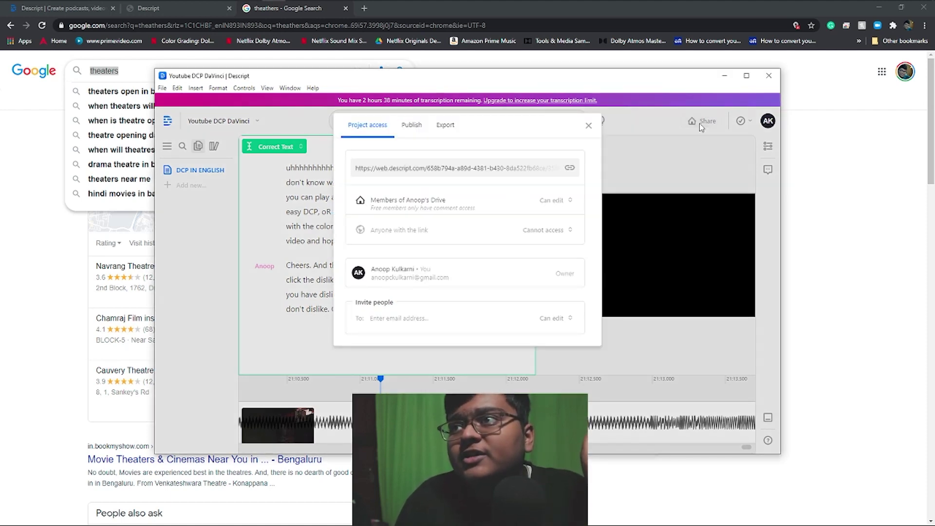
{"action": "left_click", "coordinate": [445, 127]}
{"action": "left_click", "coordinate": [419, 179]}
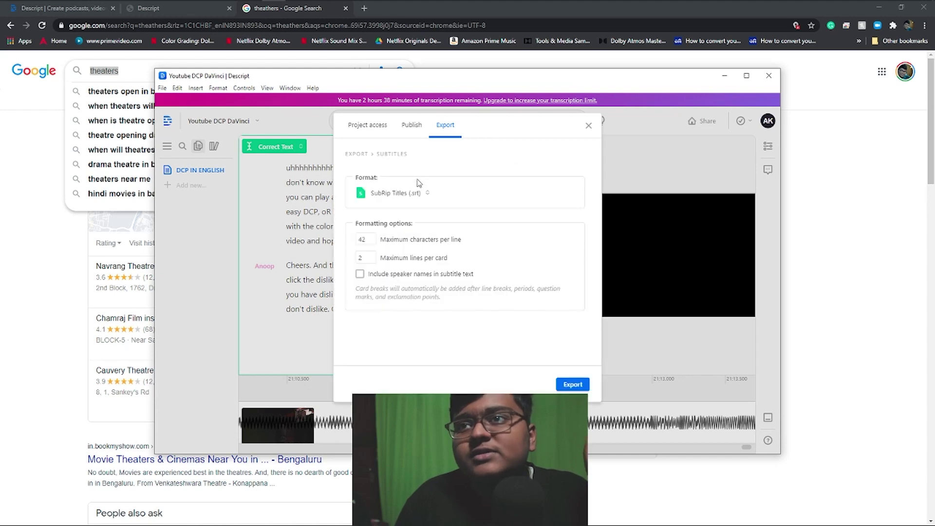
{"action": "left_click", "coordinate": [388, 195]}
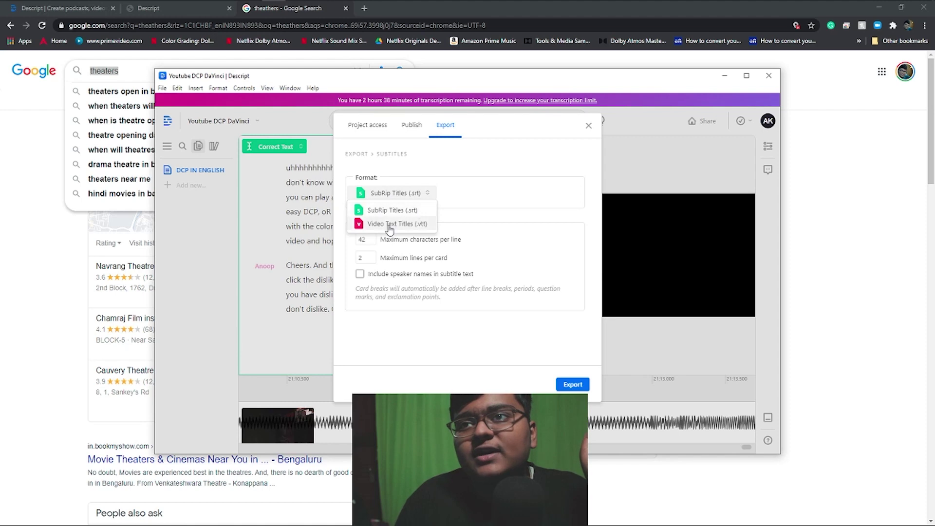
{"action": "left_click", "coordinate": [410, 211]}
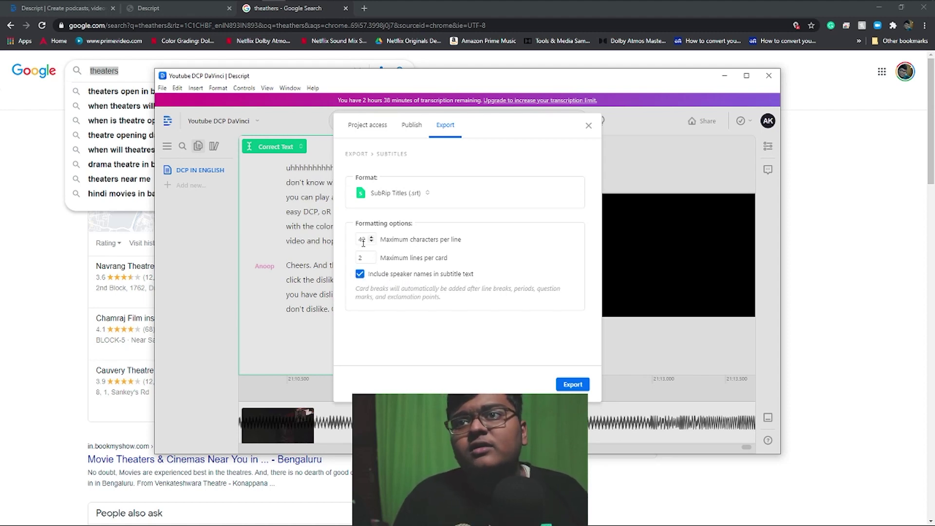
{"action": "left_click", "coordinate": [376, 276]}
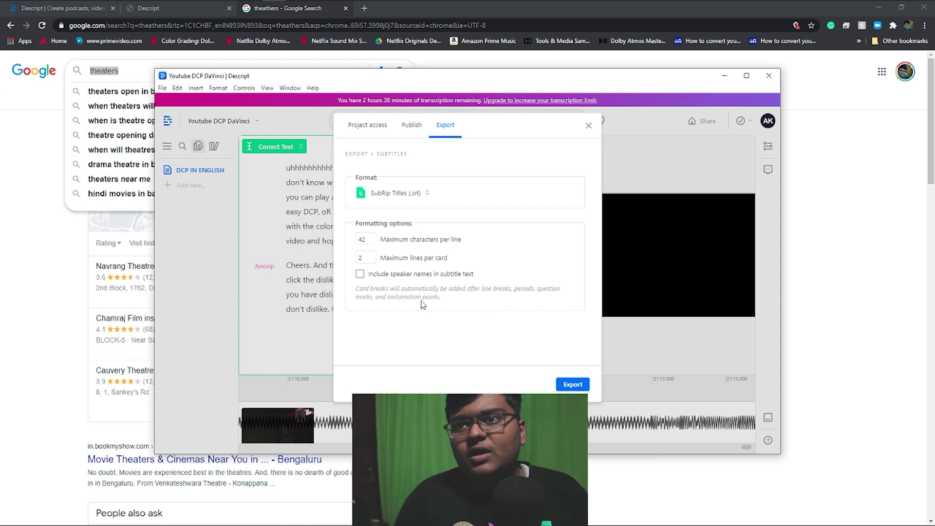
{"action": "left_click", "coordinate": [572, 384]}
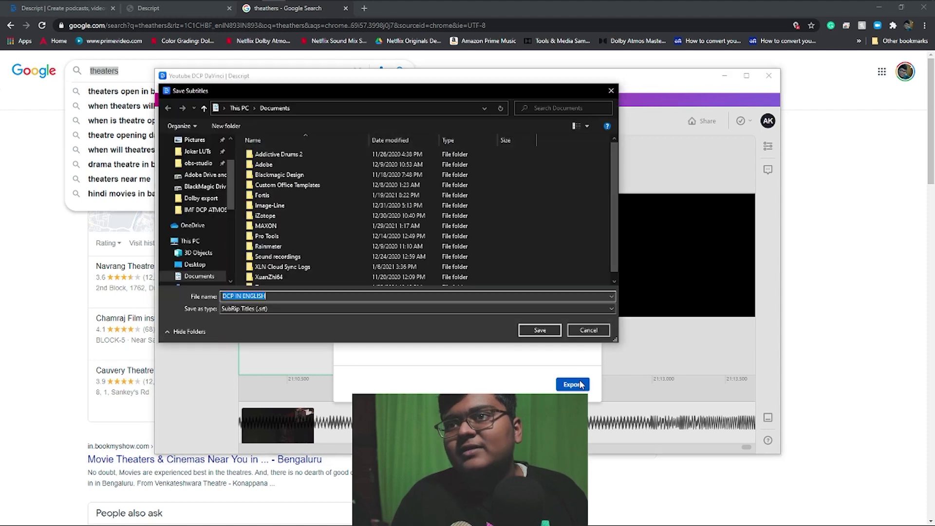
{"action": "scroll", "coordinate": [177, 243], "scroll_direction": "down", "scroll_amount": 3}
{"action": "key", "text": "Return"}
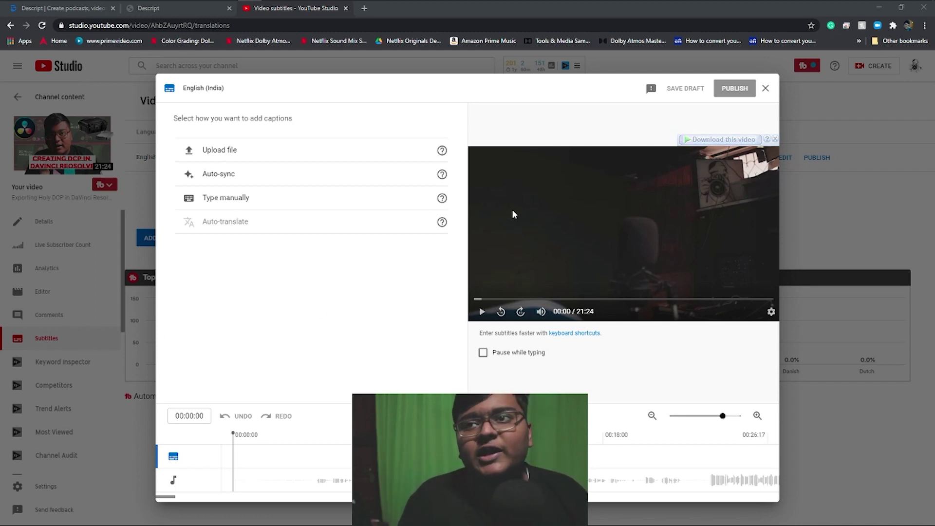
Step: Upload the exported .srt file with timing and play the video to check the captions
{"action": "left_click", "coordinate": [307, 157]}
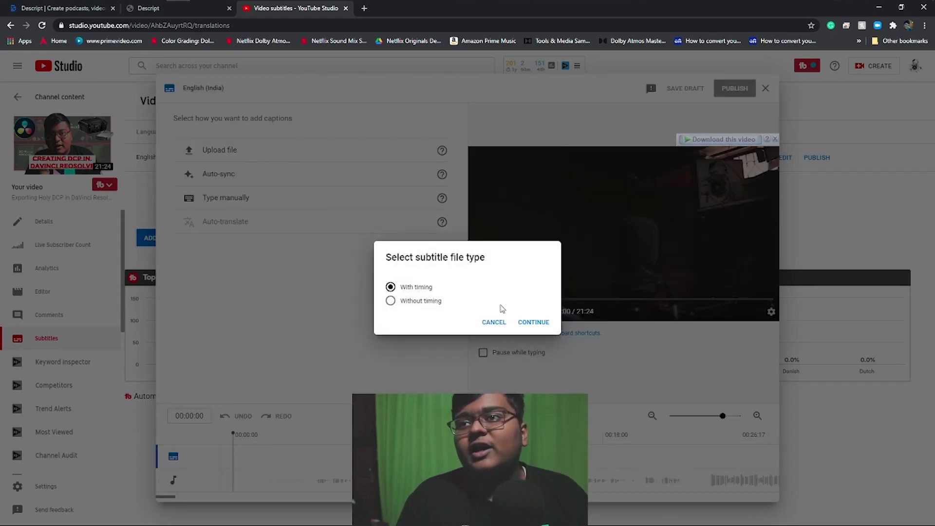
{"action": "left_click", "coordinate": [534, 321]}
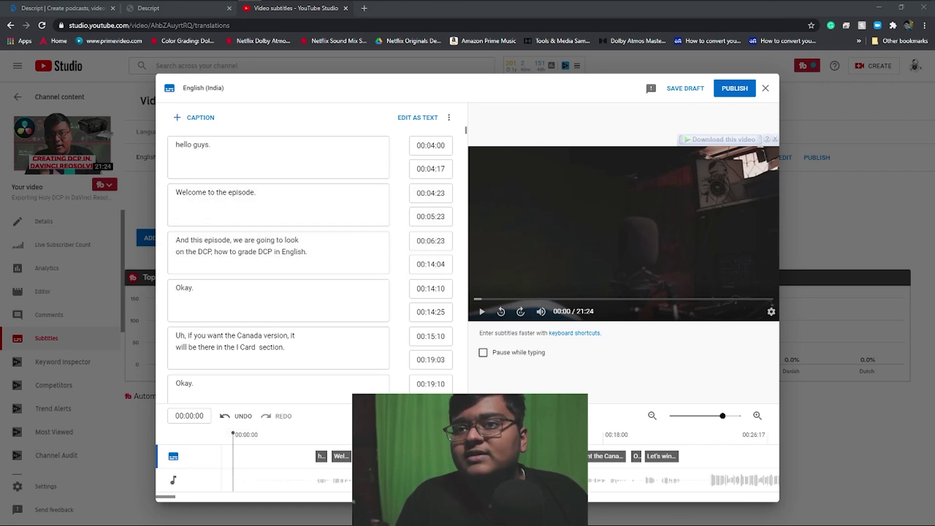
{"action": "left_click", "coordinate": [481, 311]}
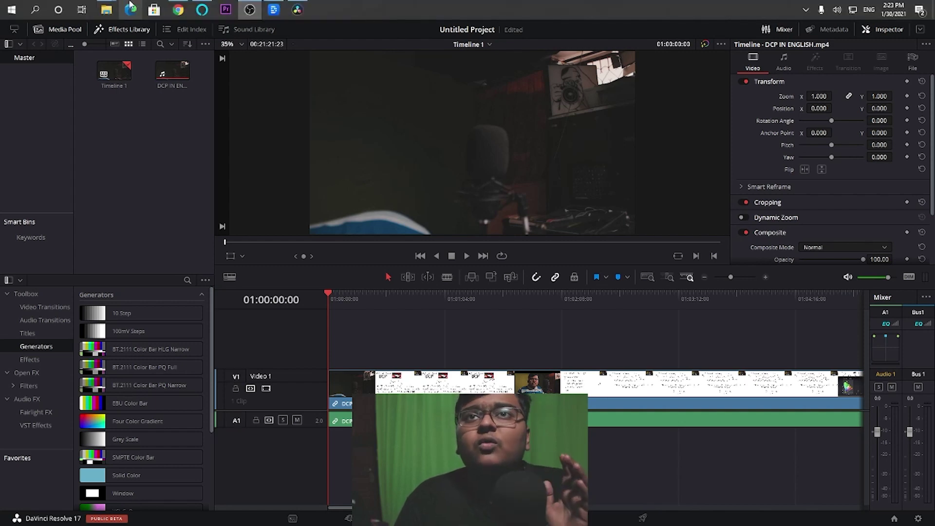
Step: Drag DCP IN ENGLISH.srt from its folder onto the Resolve timeline as a subtitle track
{"action": "mouse_move", "coordinate": [107, 10]}
{"action": "left_click", "coordinate": [25, 79]}
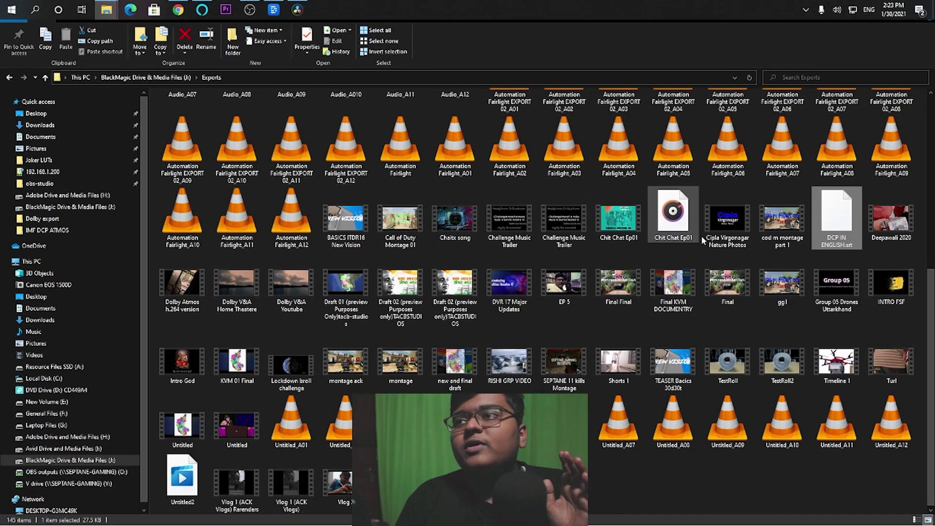
{"action": "left_click_drag", "start_coordinate": [160, 4], "coordinate": [321, 362]}
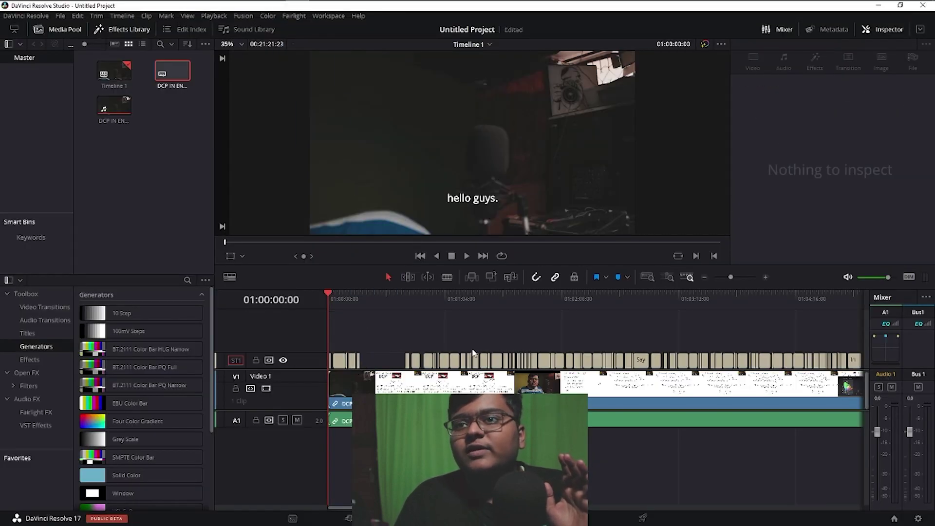
Step: Play back to check the captions, restore the accidentally deleted subtitle track, and return to the first subtitle
{"action": "left_click", "coordinate": [468, 255]}
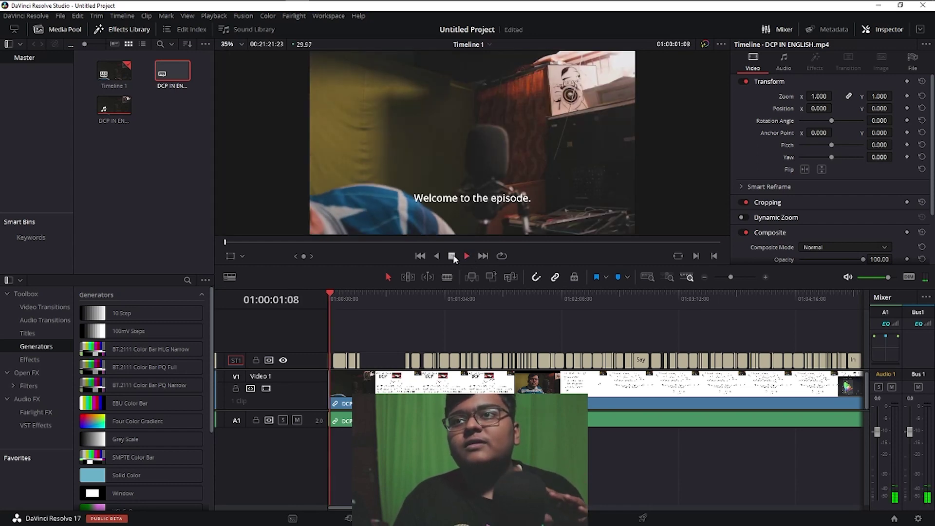
{"action": "left_click", "coordinate": [452, 256]}
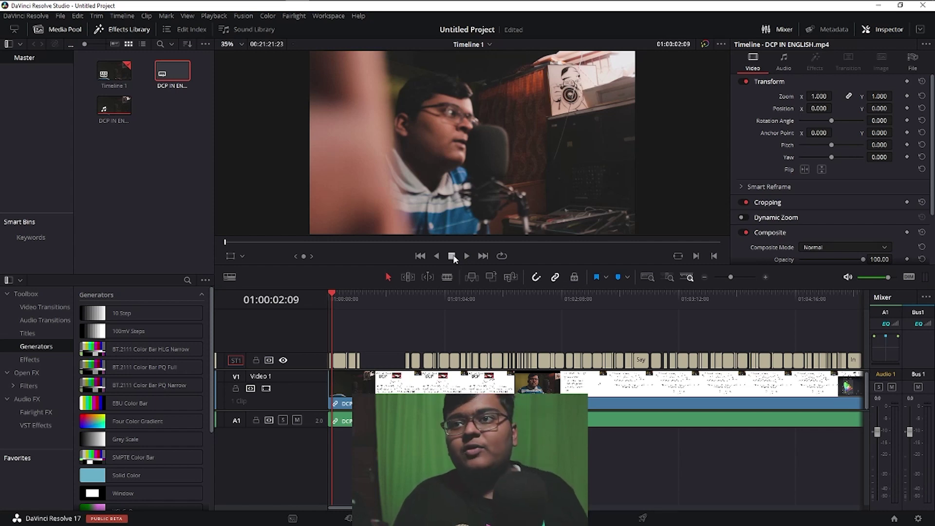
{"action": "key", "text": "Delete"}
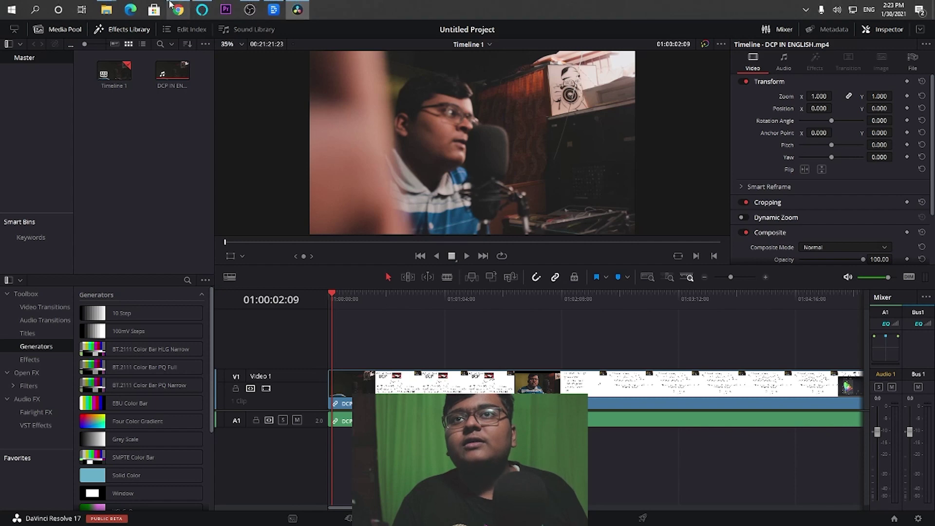
{"action": "key", "text": "Delete"}
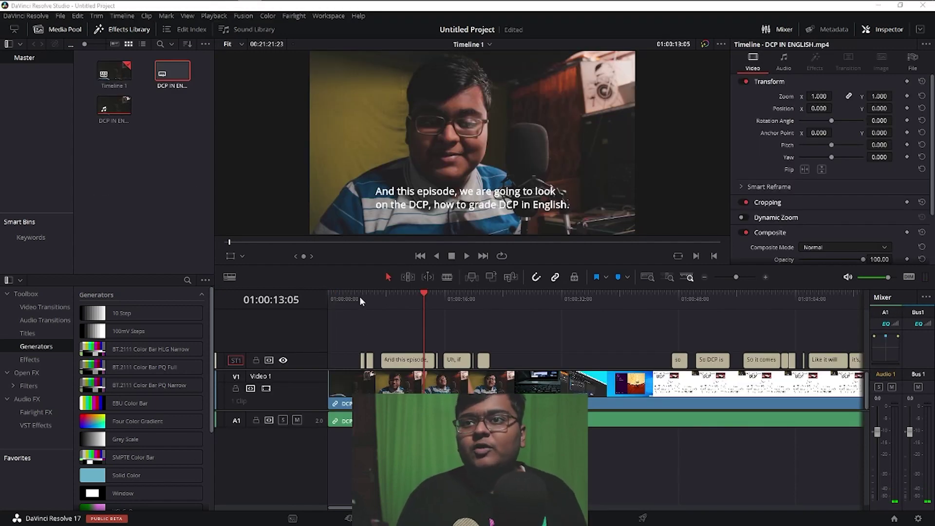
{"action": "left_click", "coordinate": [361, 298]}
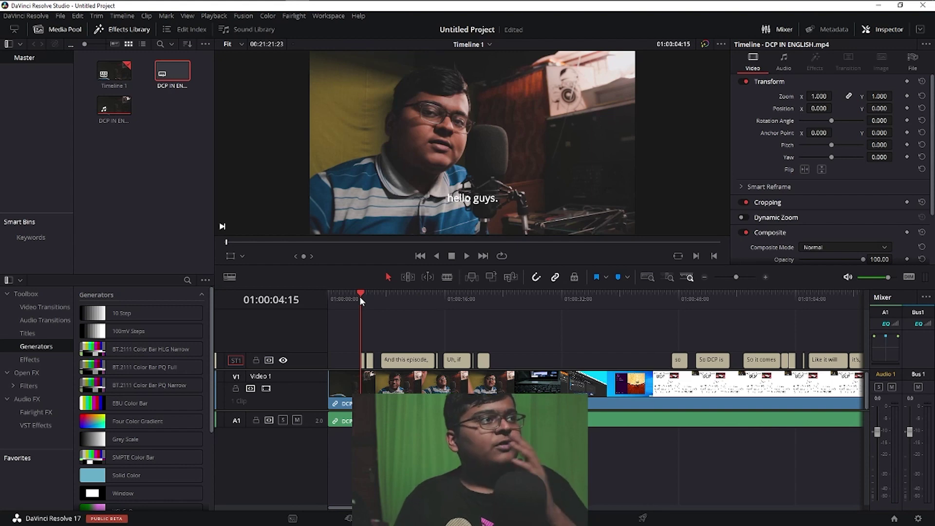
{"action": "left_click", "coordinate": [411, 361]}
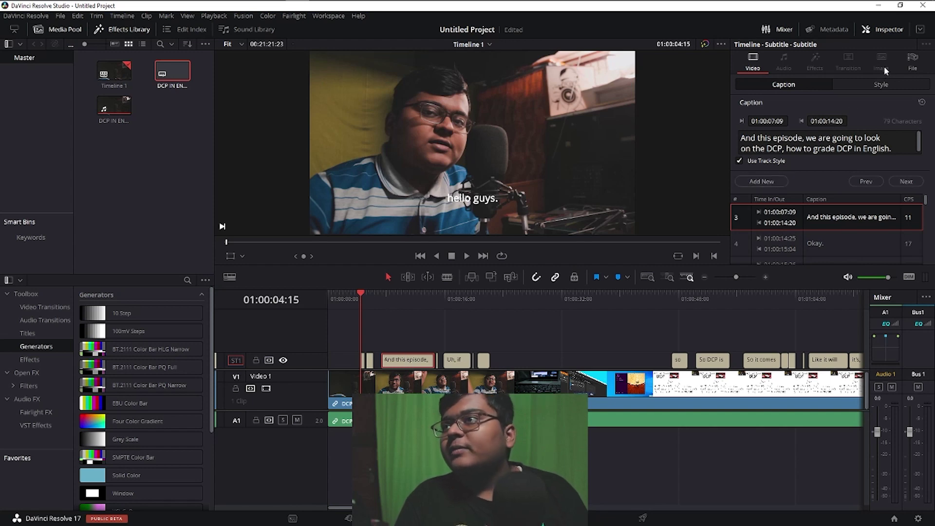
{"action": "left_click", "coordinate": [859, 86]}
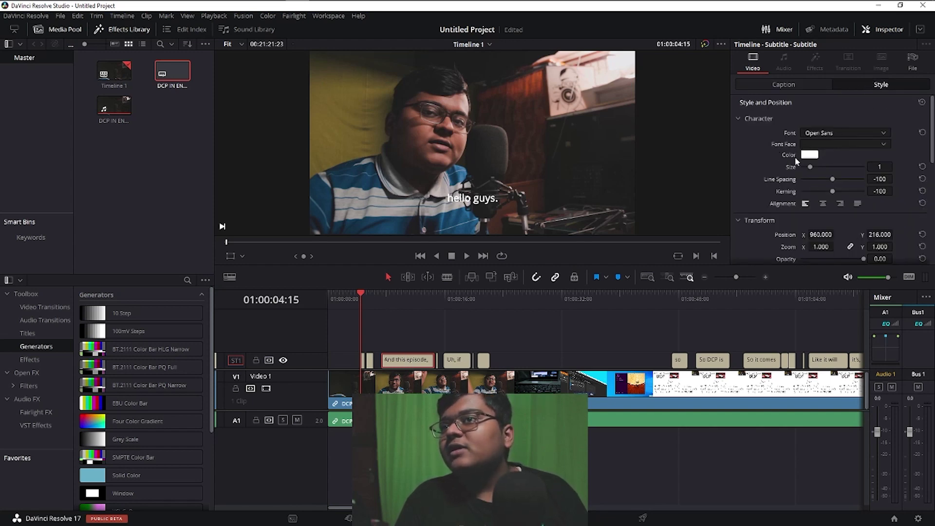
{"action": "left_click", "coordinate": [773, 86]}
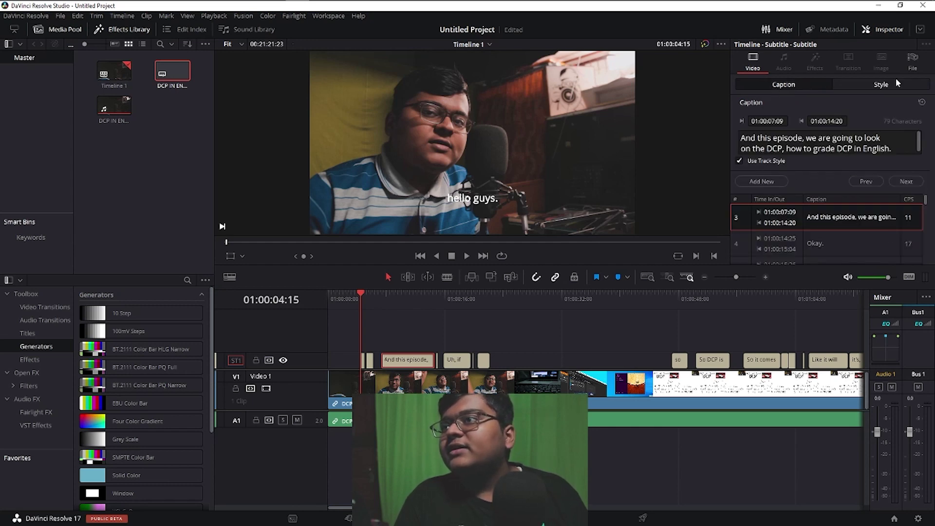
{"action": "left_click", "coordinate": [881, 84]}
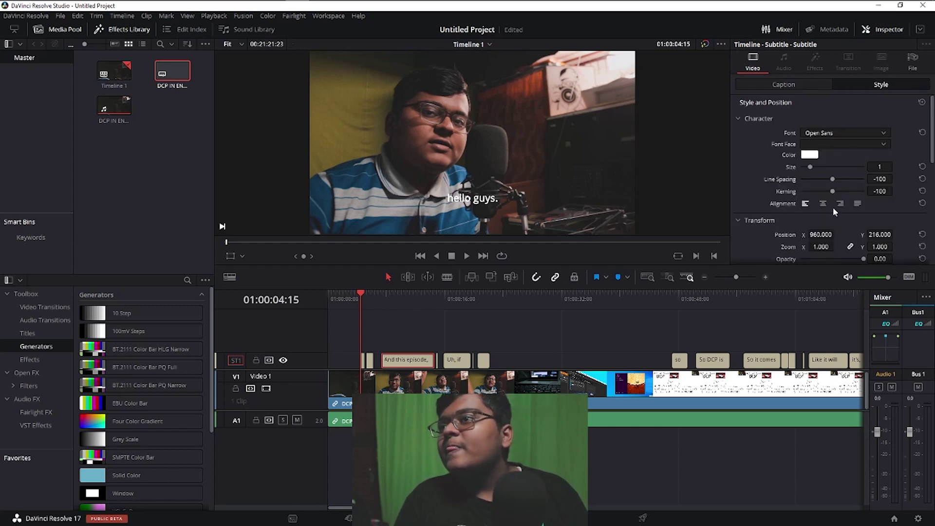
{"action": "scroll", "coordinate": [772, 229], "scroll_direction": "down", "scroll_amount": 1}
{"action": "scroll", "coordinate": [771, 228], "scroll_direction": "up", "scroll_amount": 1}
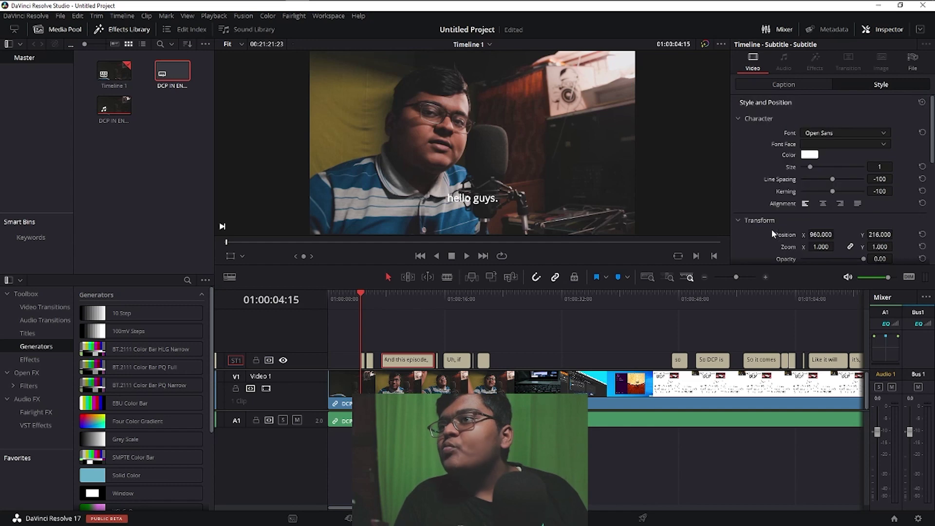
{"action": "scroll", "coordinate": [781, 230], "scroll_direction": "down", "scroll_amount": 2}
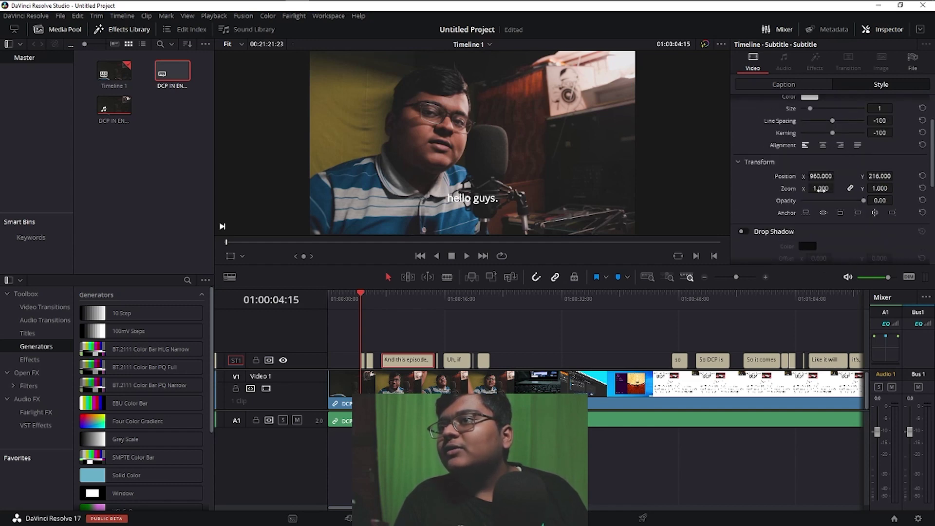
{"action": "key", "text": "space"}
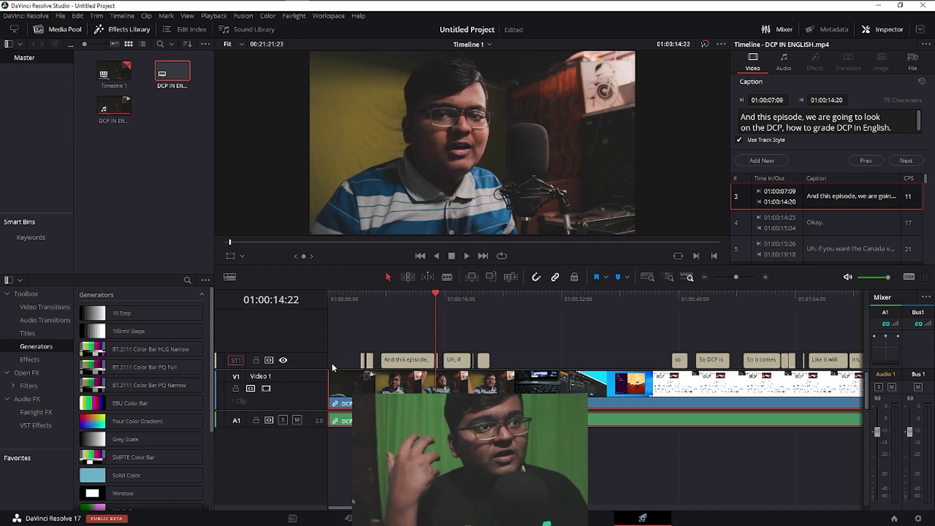
{"action": "key", "text": "shift+8"}
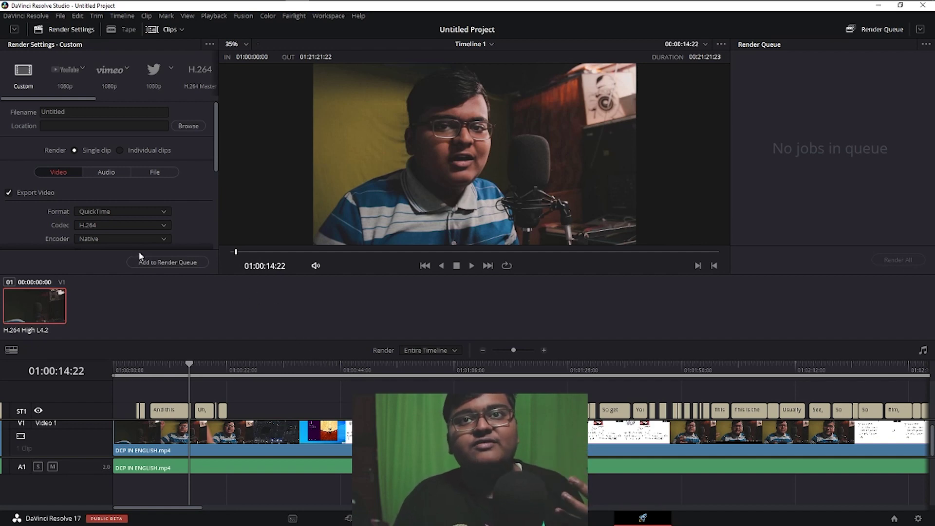
Step: In Subtitle Settings, enable Export Subtitle with Format set to Burn into video
{"action": "scroll", "coordinate": [129, 229], "scroll_direction": "down", "scroll_amount": 5}
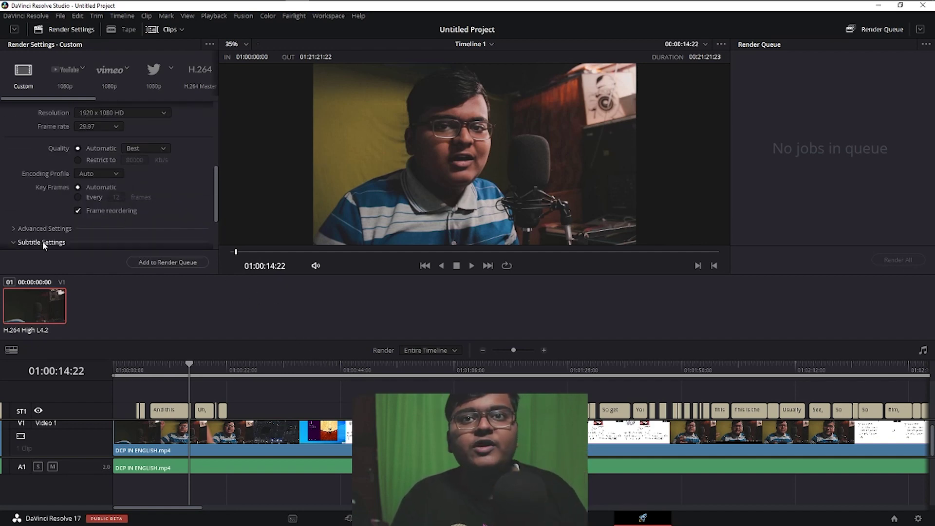
{"action": "scroll", "coordinate": [42, 241], "scroll_direction": "down", "scroll_amount": 3}
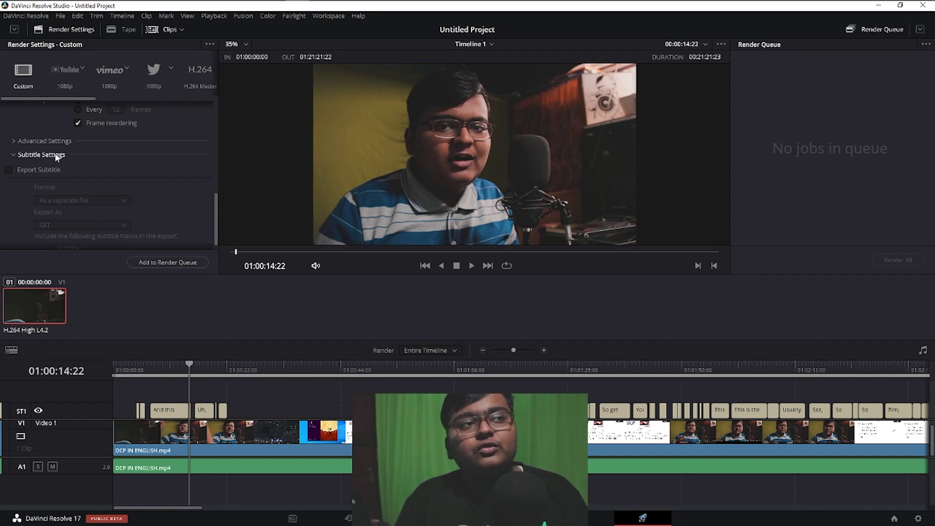
{"action": "left_click", "coordinate": [17, 170]}
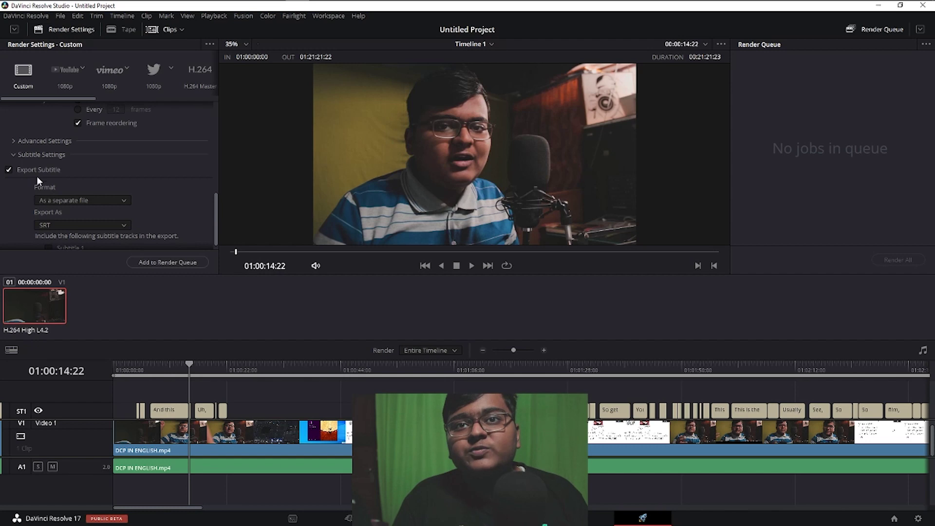
{"action": "left_click", "coordinate": [45, 199]}
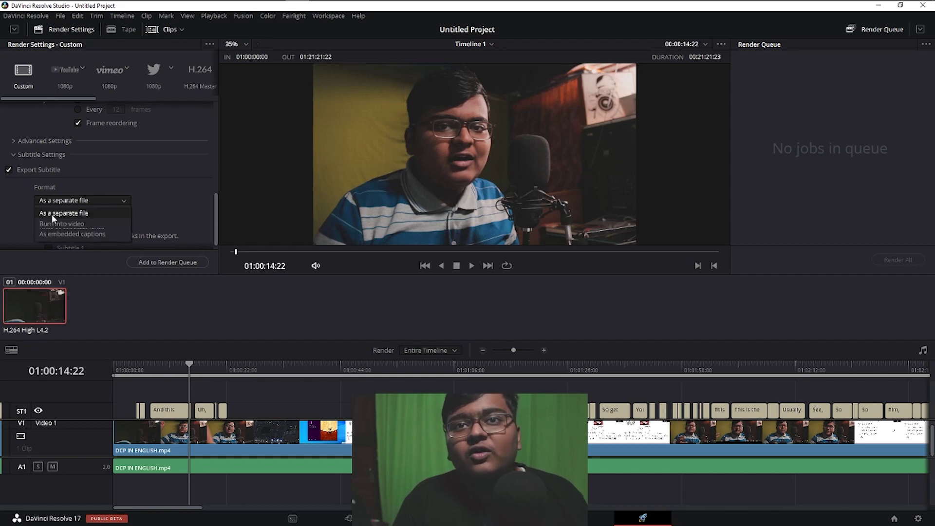
{"action": "left_click", "coordinate": [50, 222]}
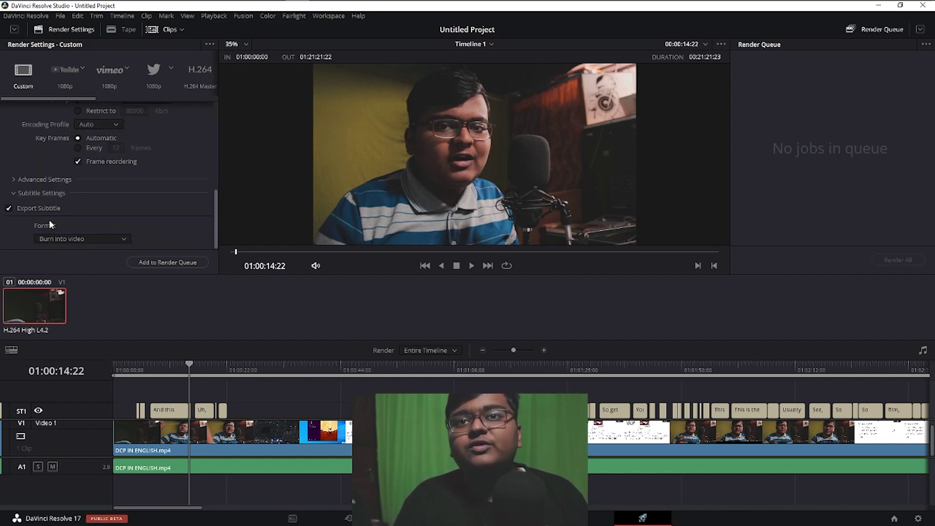
{"action": "left_click", "coordinate": [177, 366]}
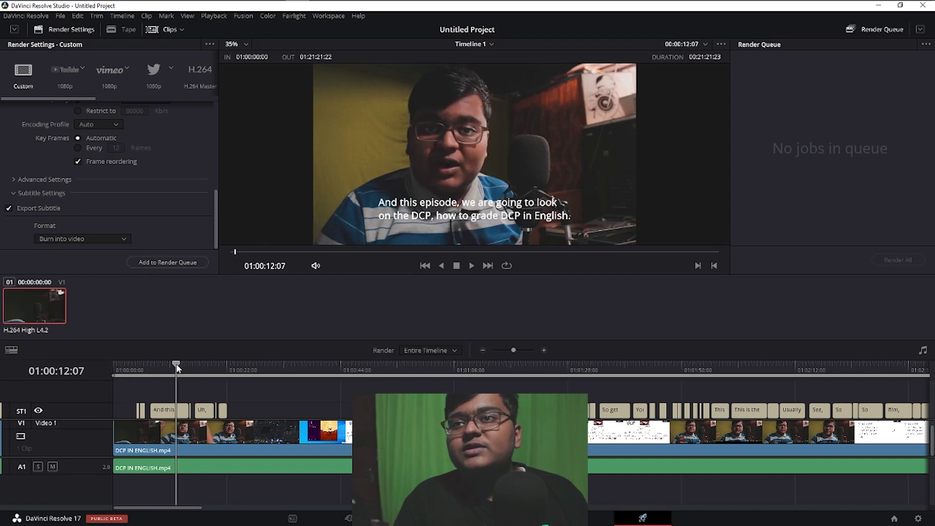